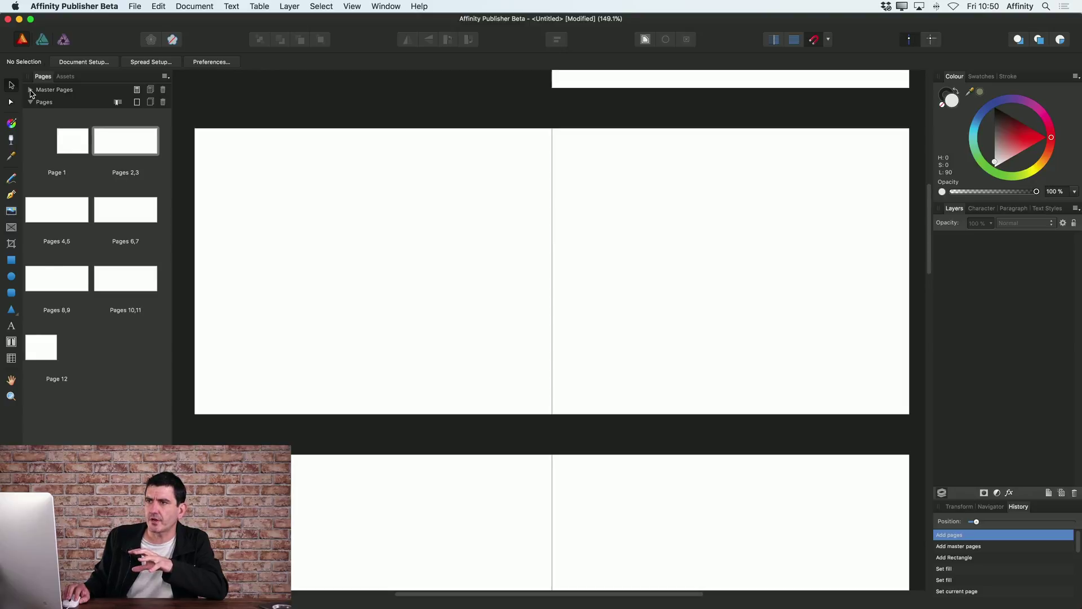
Expand the empty Master Pages section at the top of the Pages panel
click(31, 90)
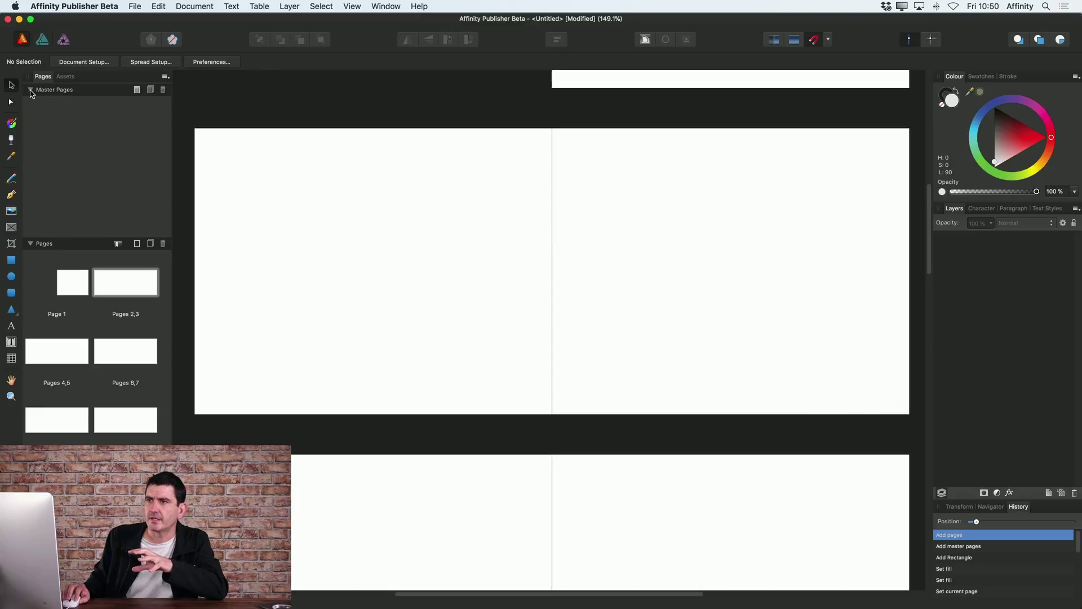
Add a facing 300 × 240 mm master spread named 'Master Page'
click(137, 92)
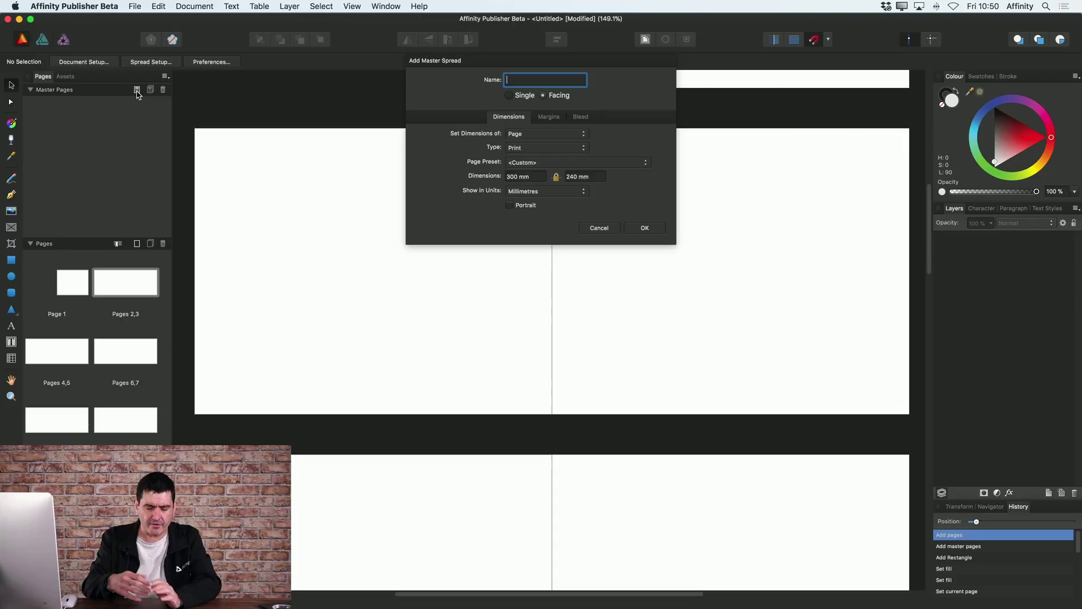
text(Master Page)
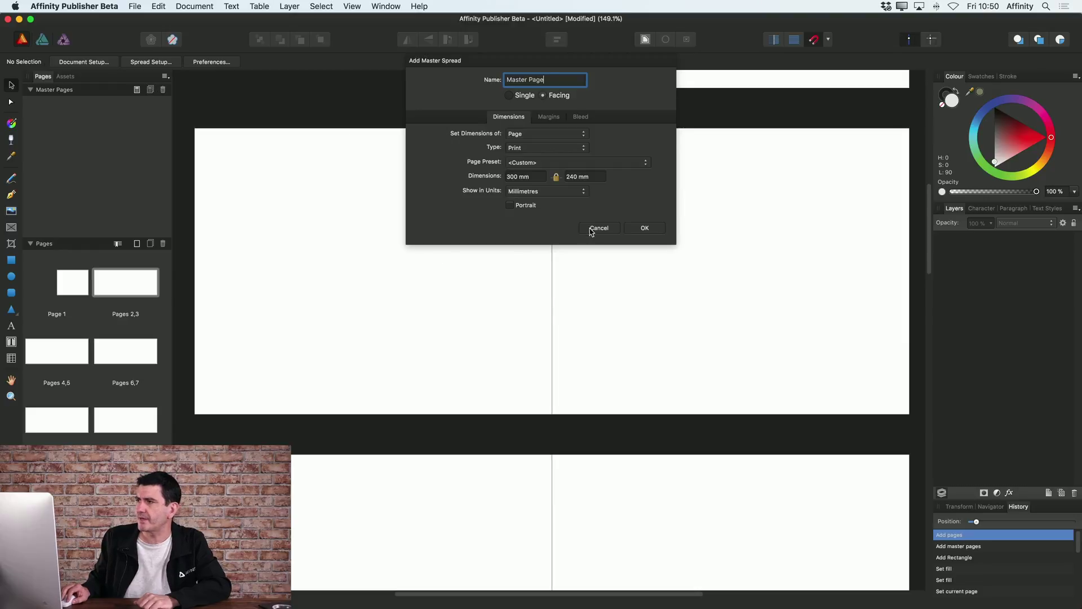
click(644, 229)
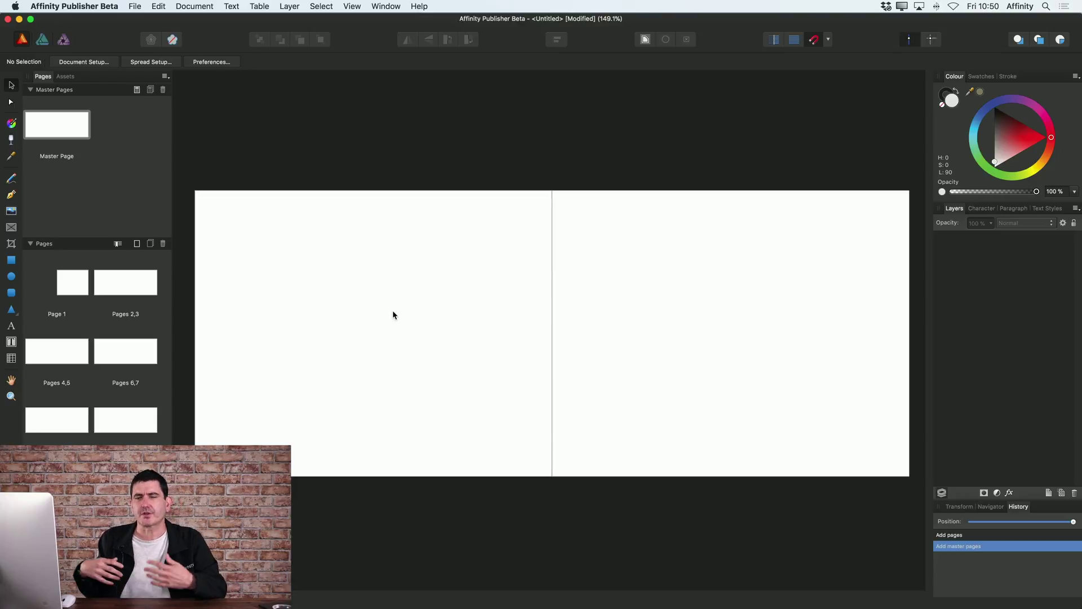
Draw a rectangle covering the entire master spread and fill it dark grey
click(10, 260)
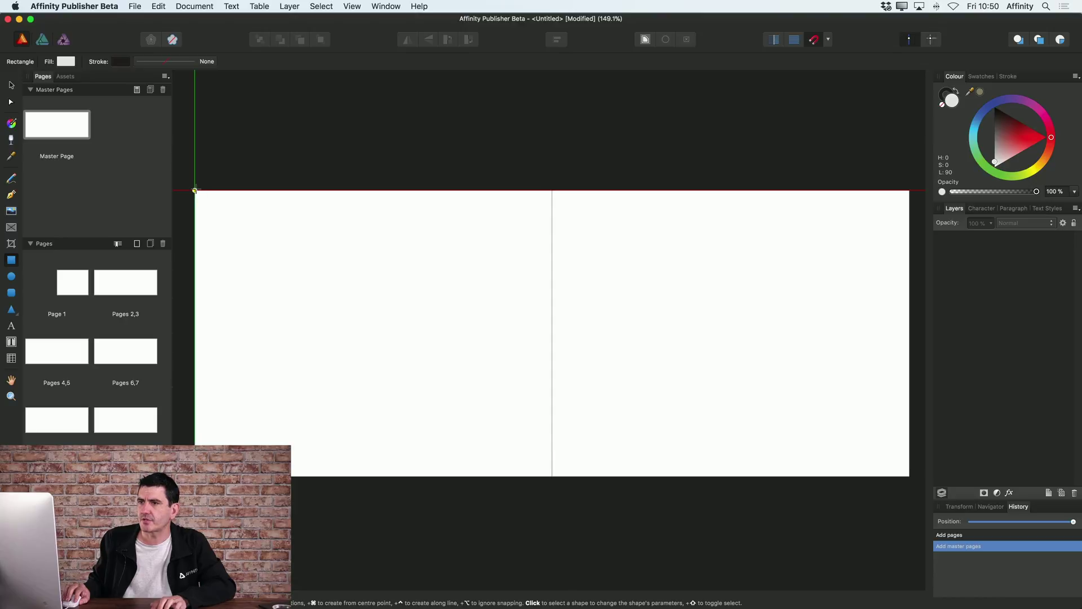
drag(196, 190, 910, 476)
drag(1014, 151, 993, 123)
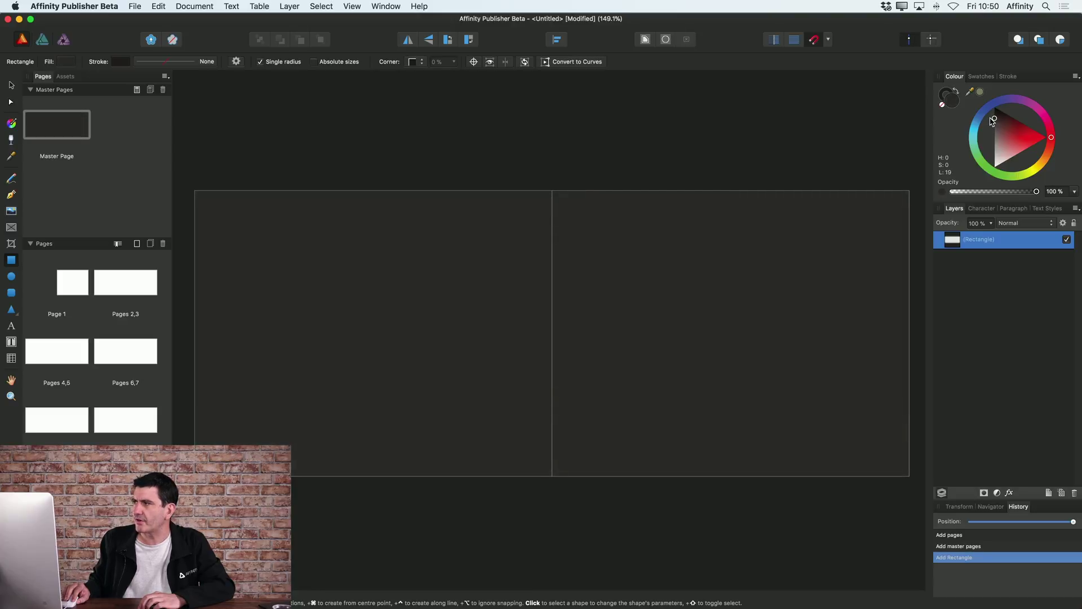
drag(991, 121, 994, 119)
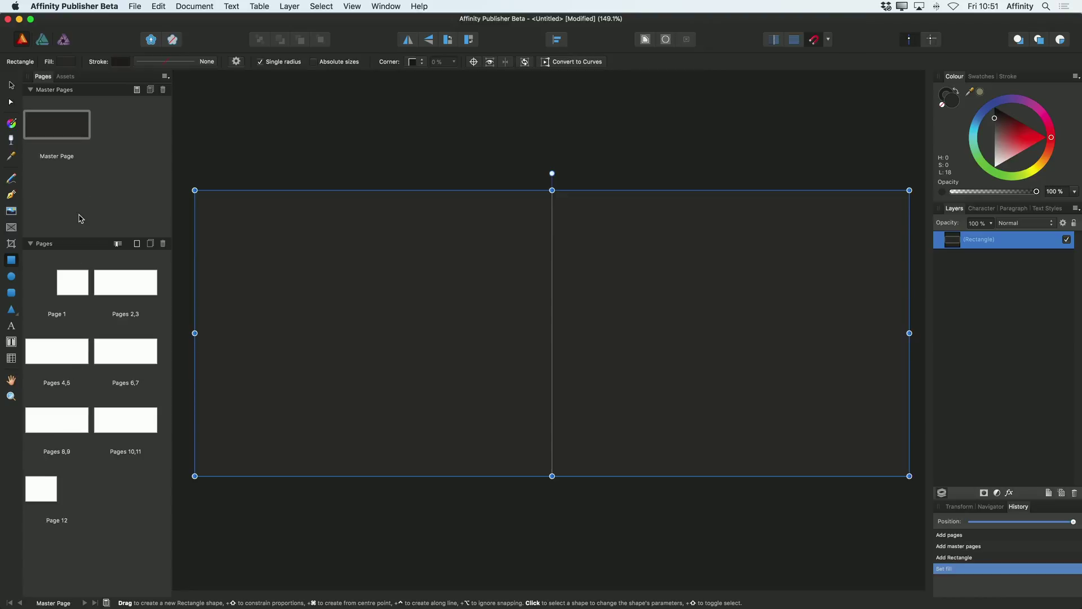
Apply Master Page to document pages 1–12, then deselect the page thumbnails
click(79, 292)
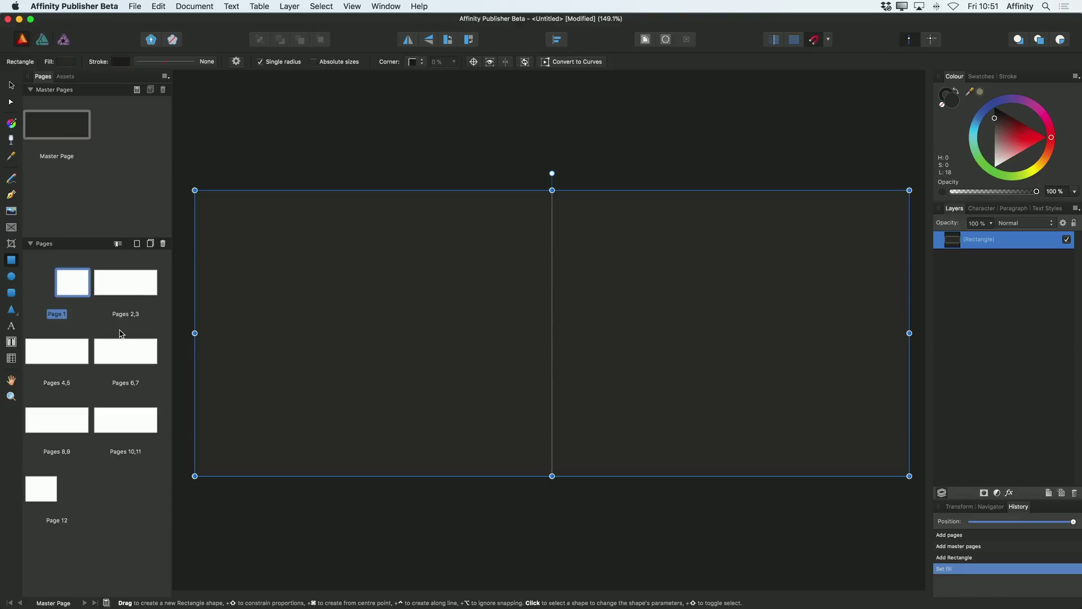
shift+click(46, 492)
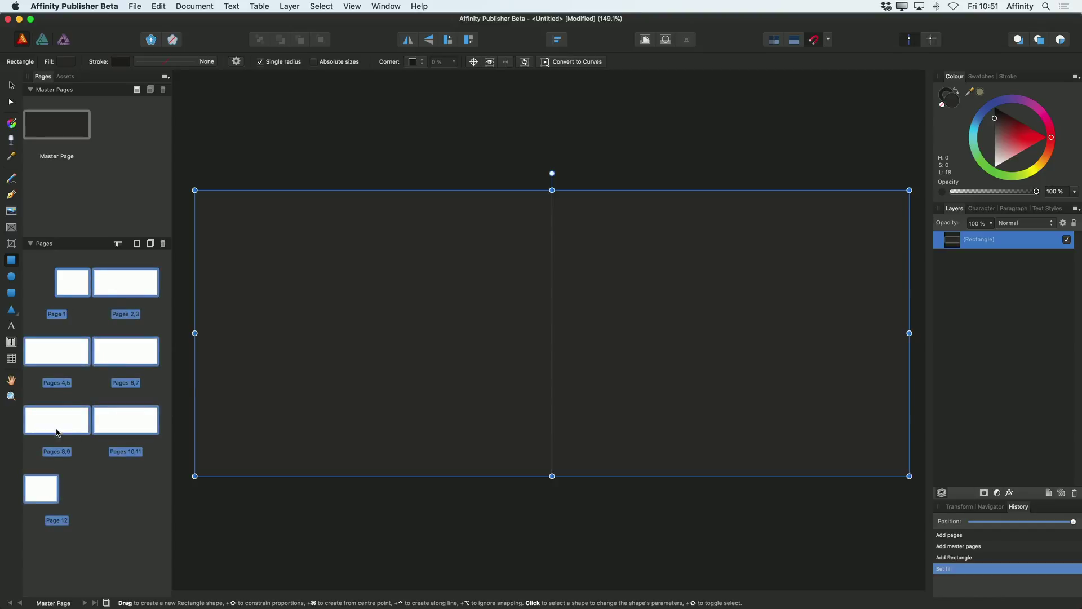
right_click(120, 356)
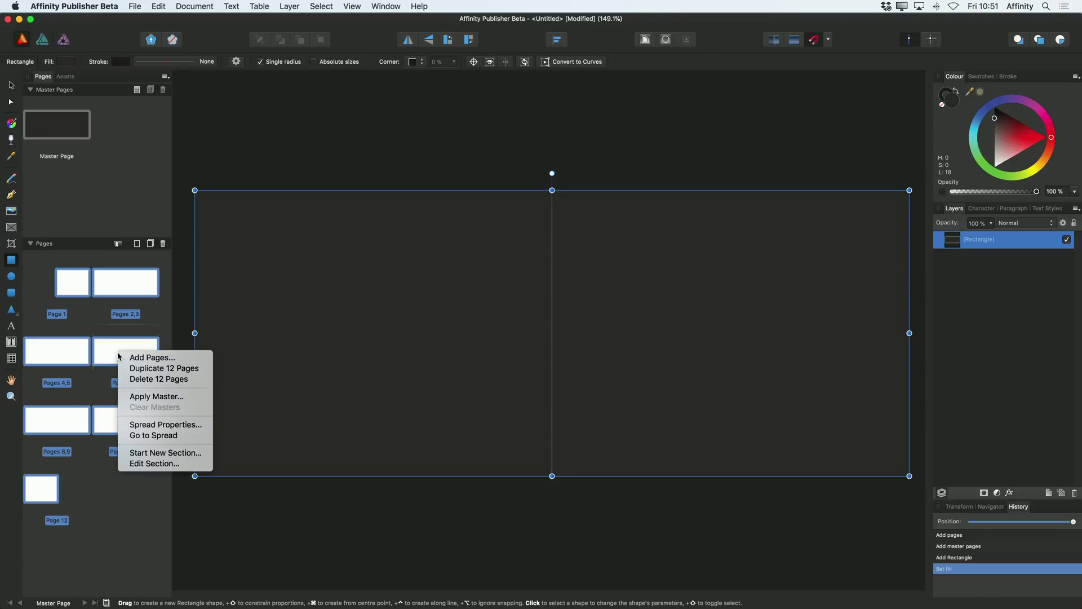
click(154, 398)
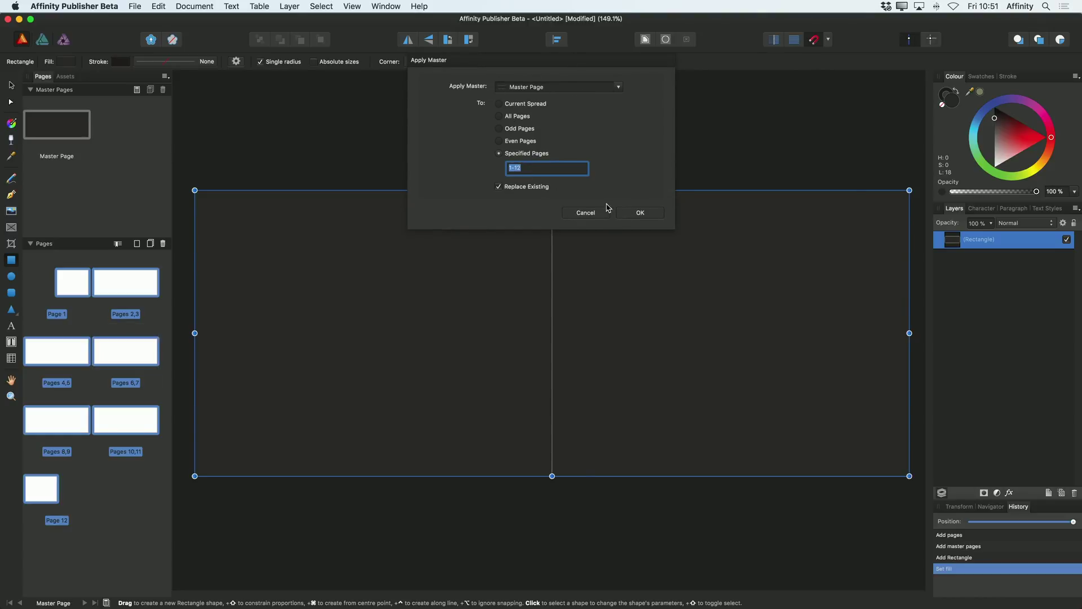
click(641, 214)
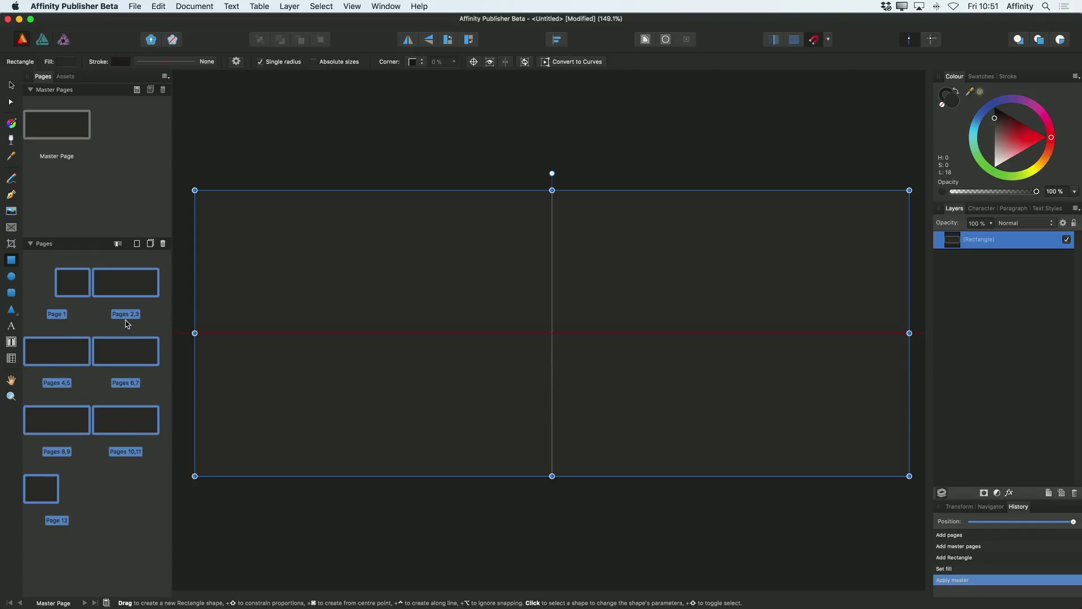
click(104, 313)
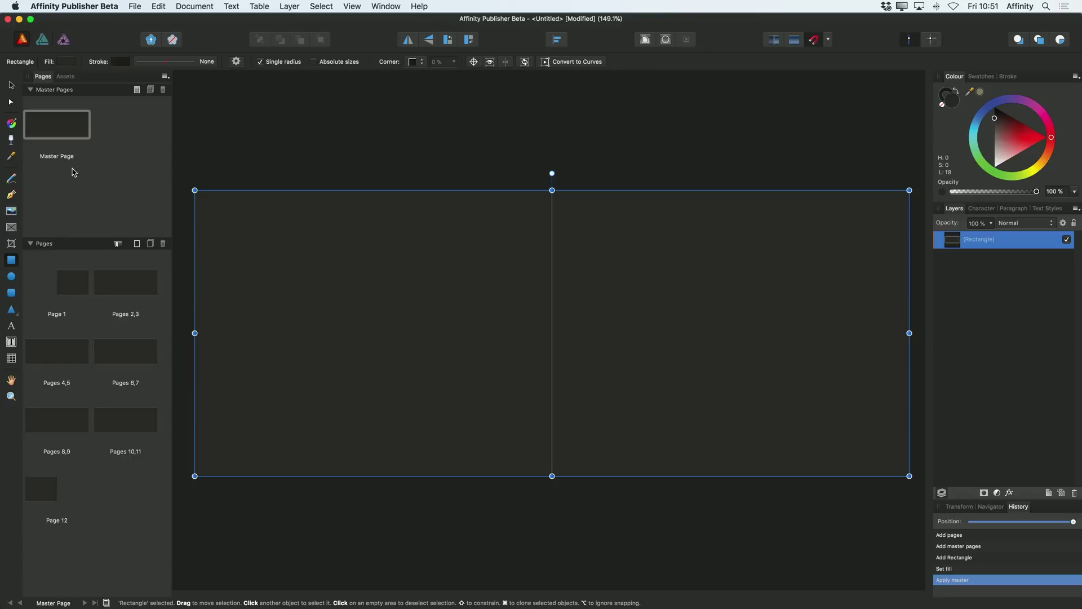
Go to the Pages 2,3 spread and scroll through the spreads to check the grey background
click(124, 288)
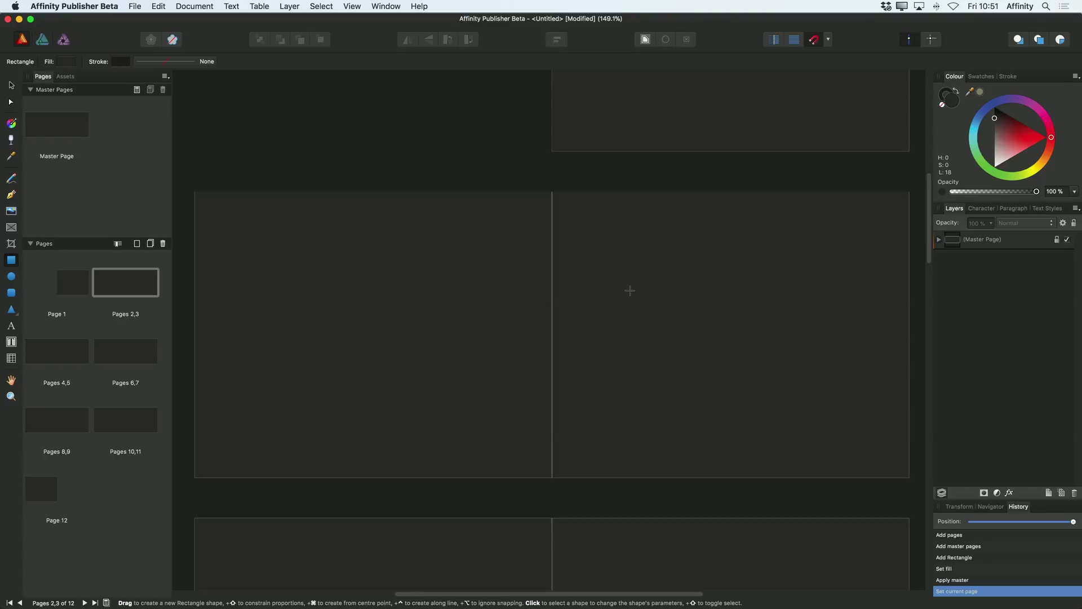
scroll(624, 290, down, 10)
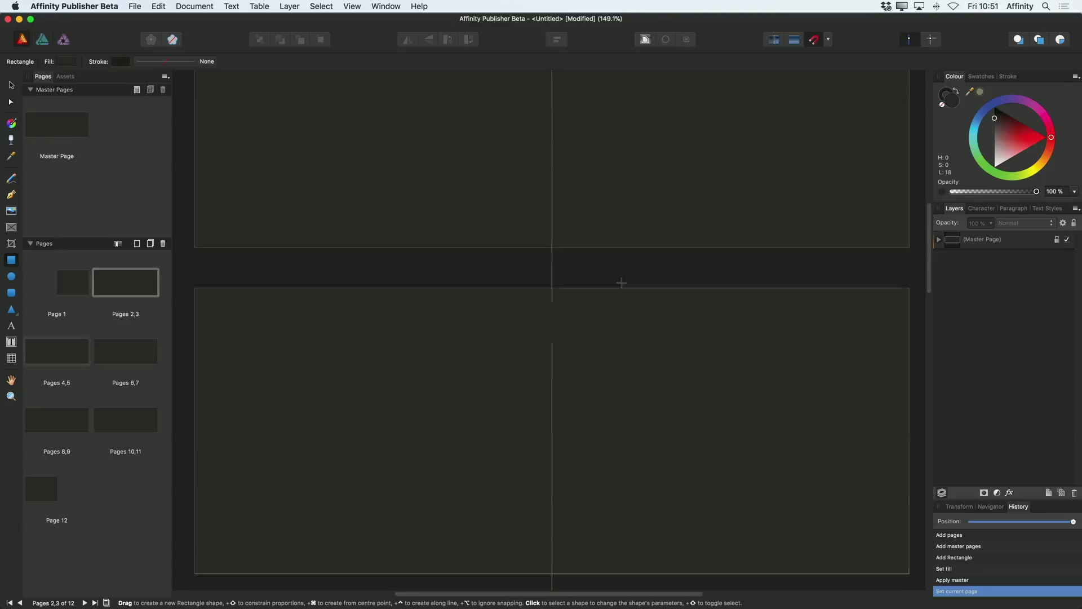
scroll(618, 281, down, 15)
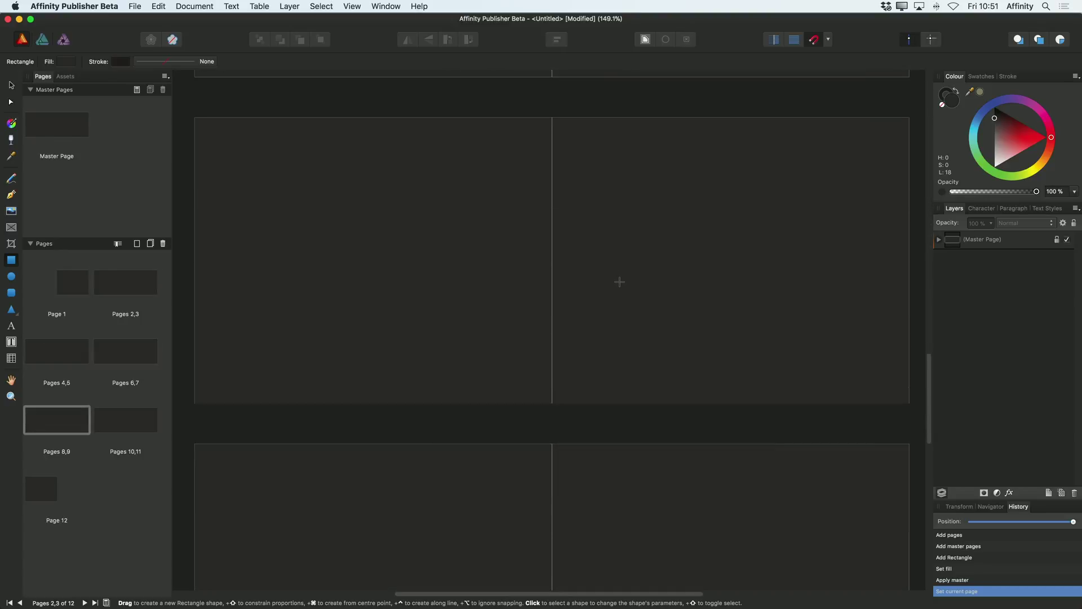
scroll(618, 289, down, 5)
scroll(616, 291, up, 15)
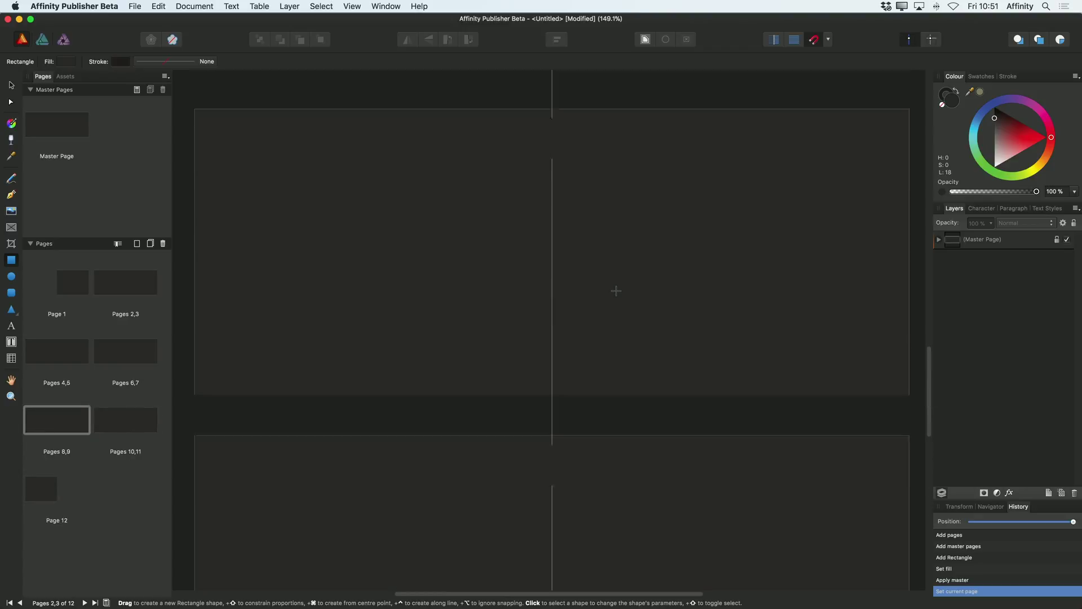
scroll(616, 290, up, 10)
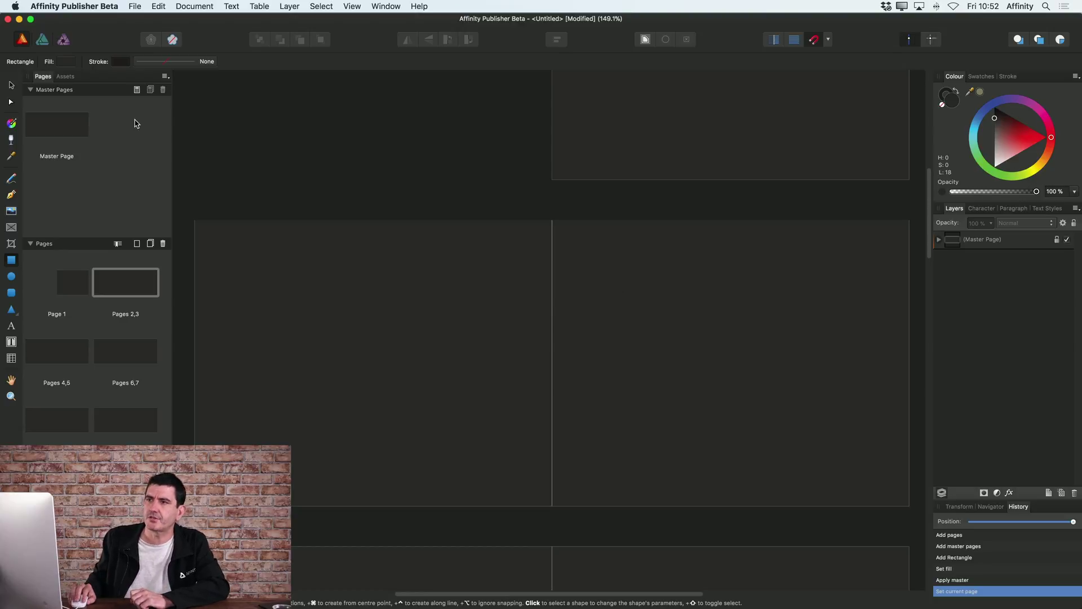
Open Master Page for editing on the canvas
double_click(55, 131)
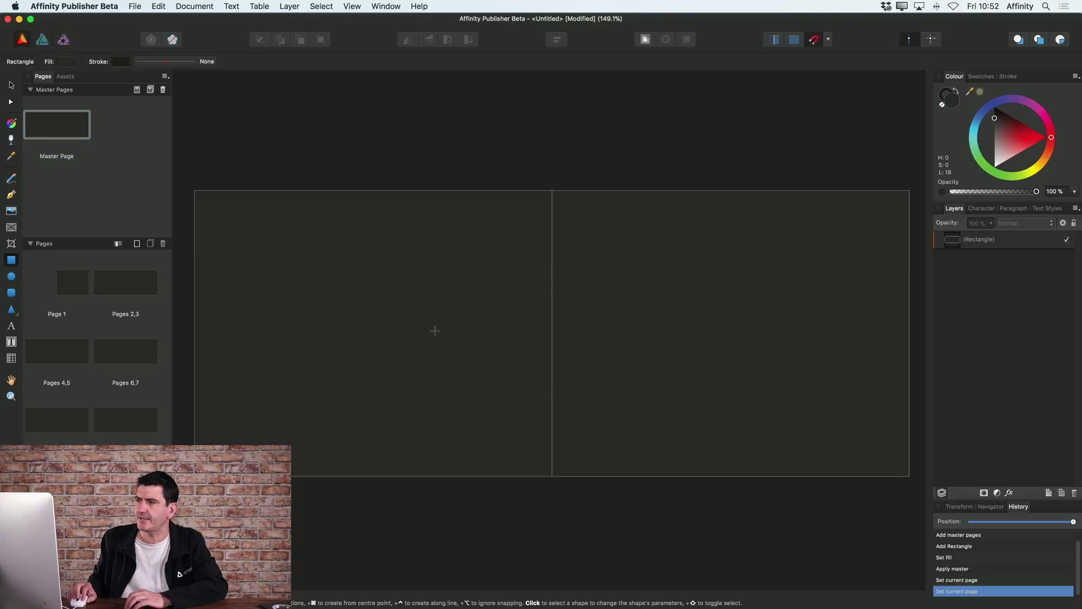
scroll(434, 327, up, 2)
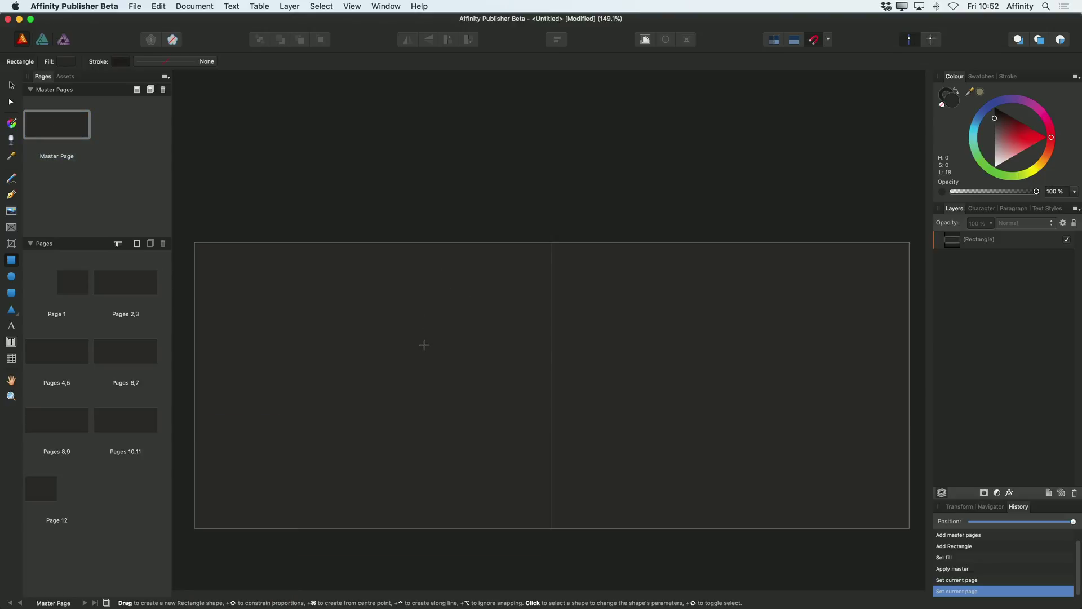
scroll(425, 353, down, 2)
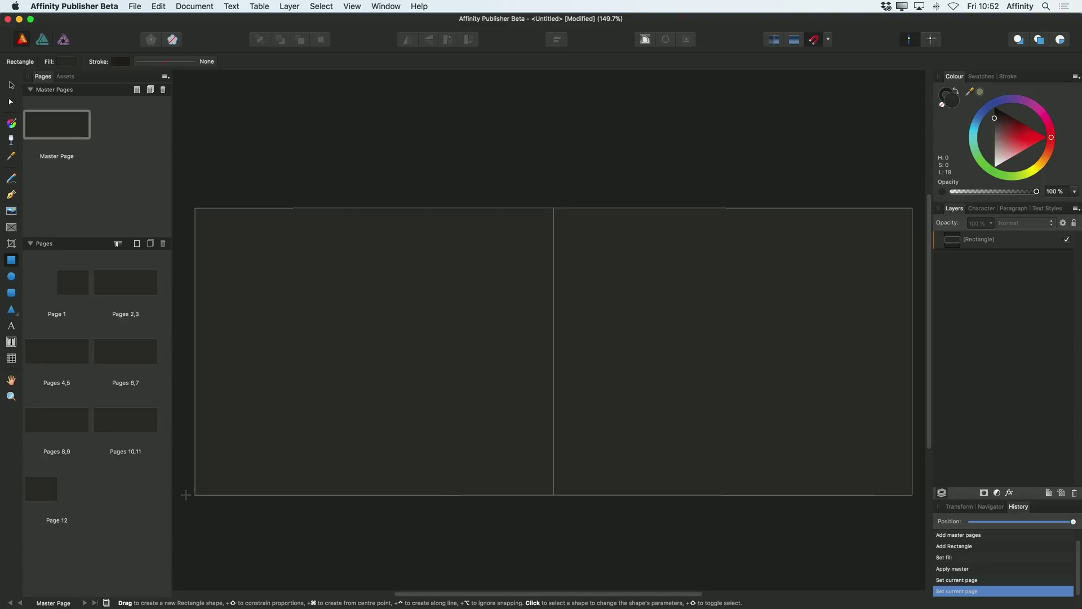
scroll(186, 495, up, 8)
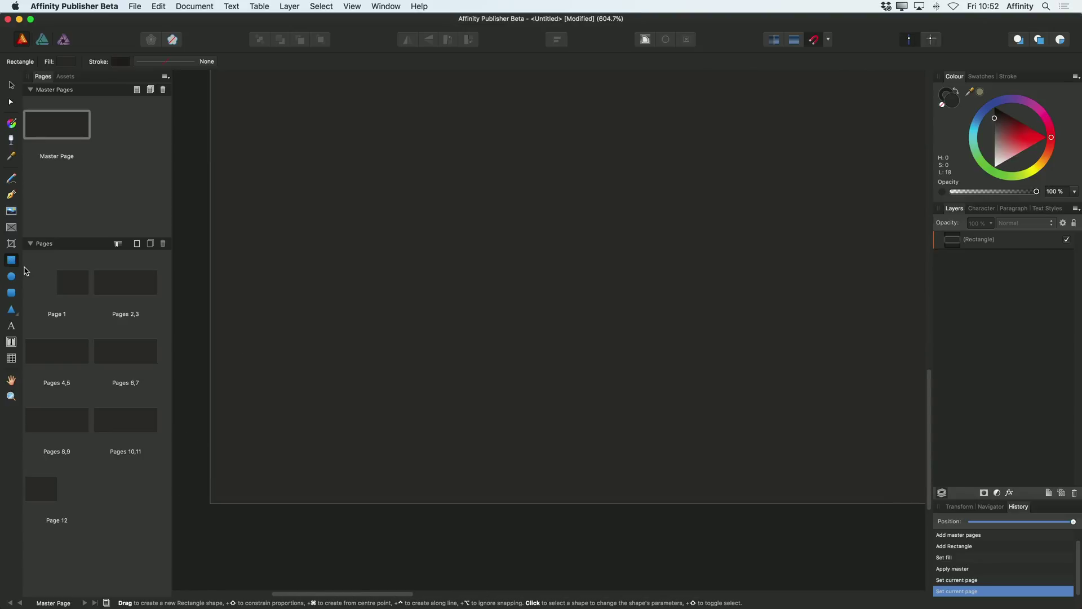
Draw a thin 88 × 1.6 mm strip near the bottom of the left page, filled muted gold
drag(211, 411, 635, 419)
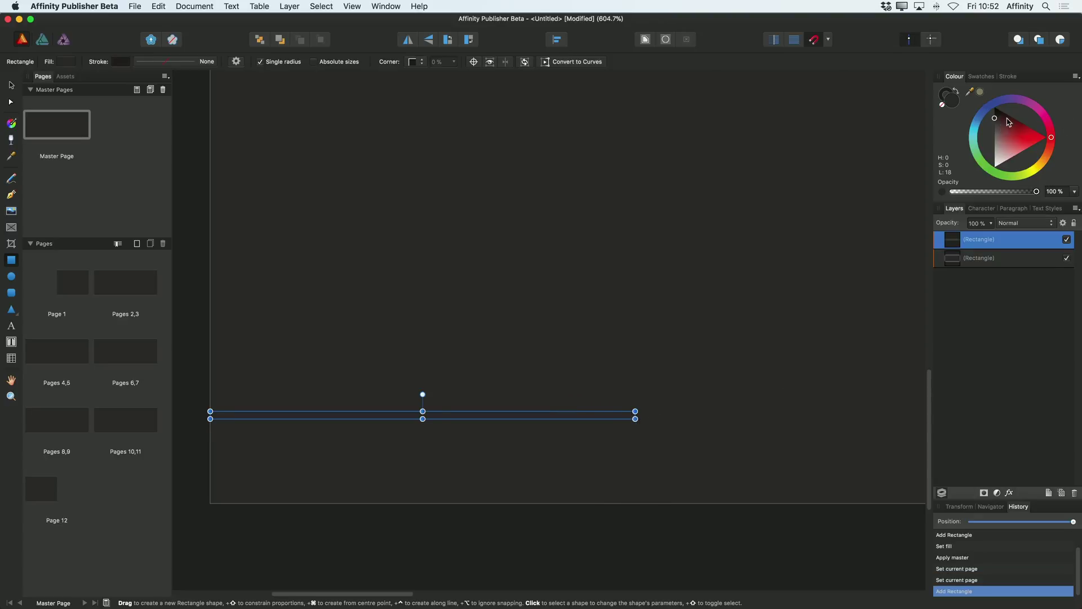
drag(1054, 142, 1040, 168)
drag(1007, 136, 1006, 127)
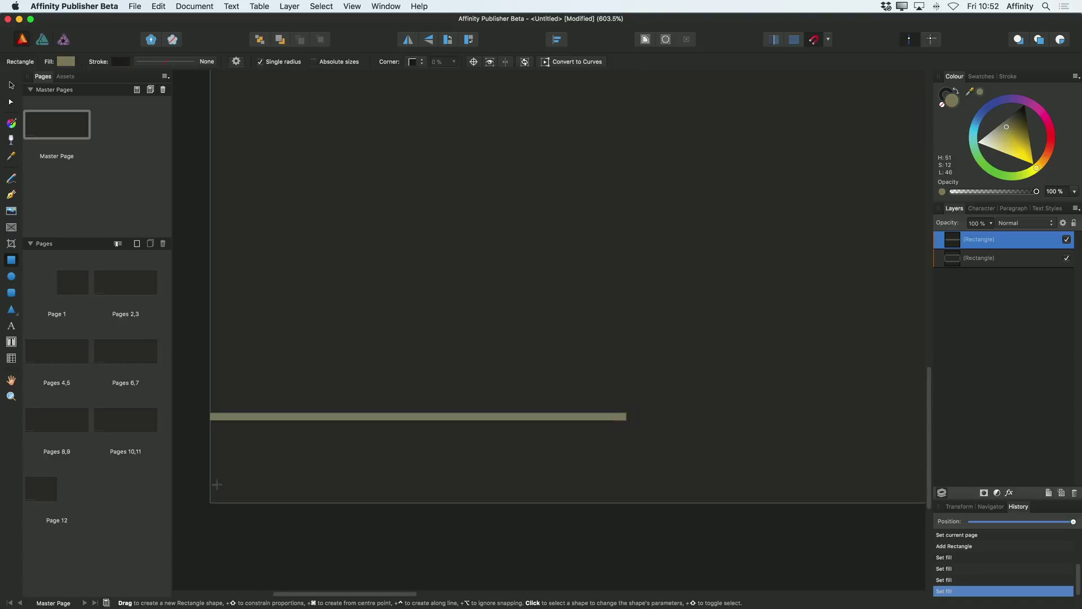
scroll(234, 477, up, 3)
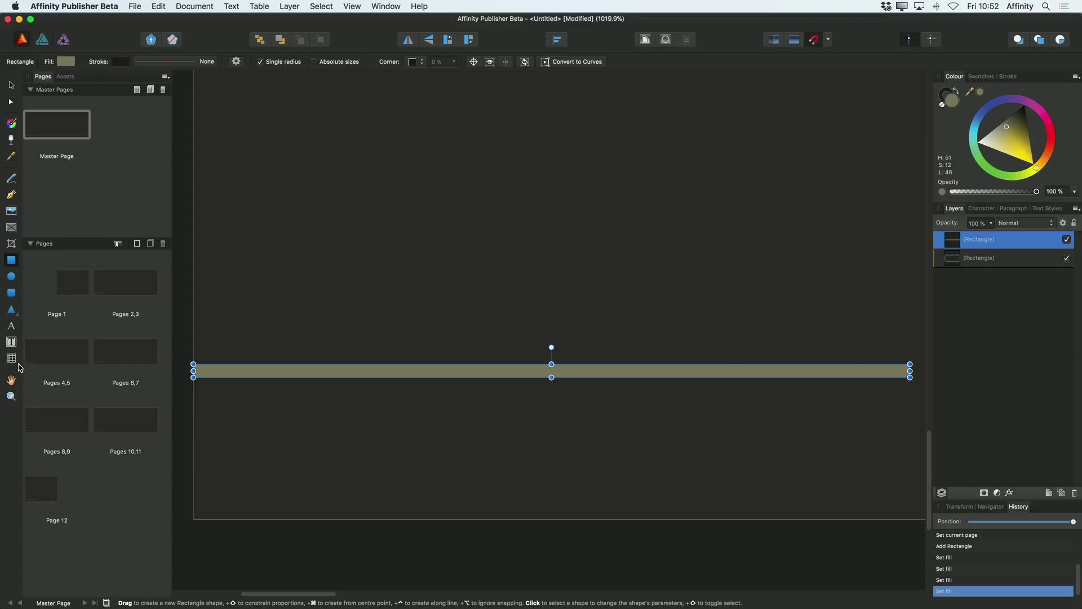
Add the artistic text 'AFFINITY GT' below the gold strip and nudge it slightly lower
click(11, 326)
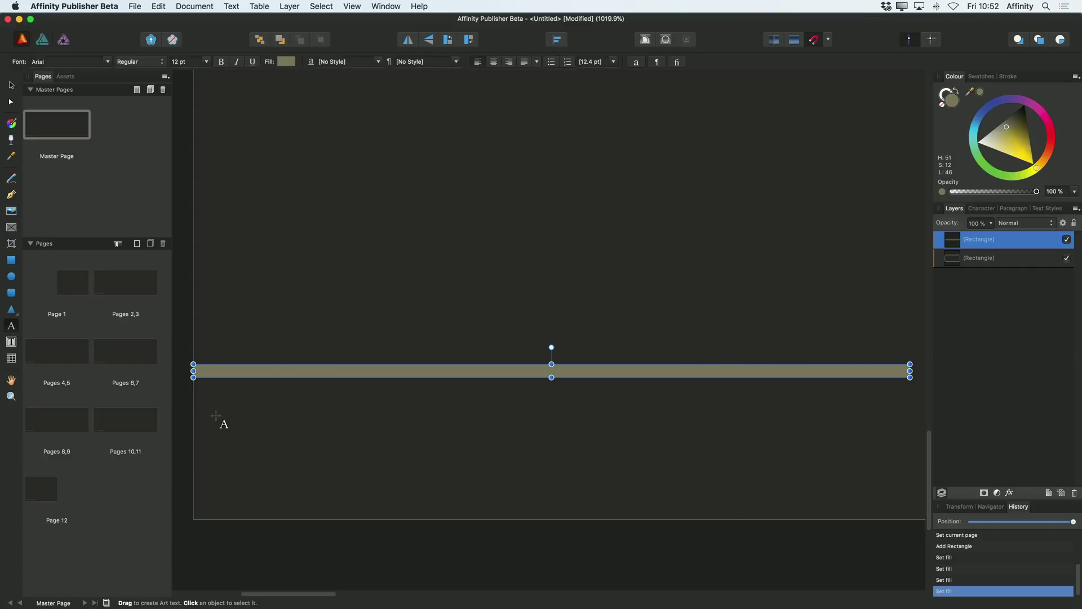
drag(237, 410, 265, 436)
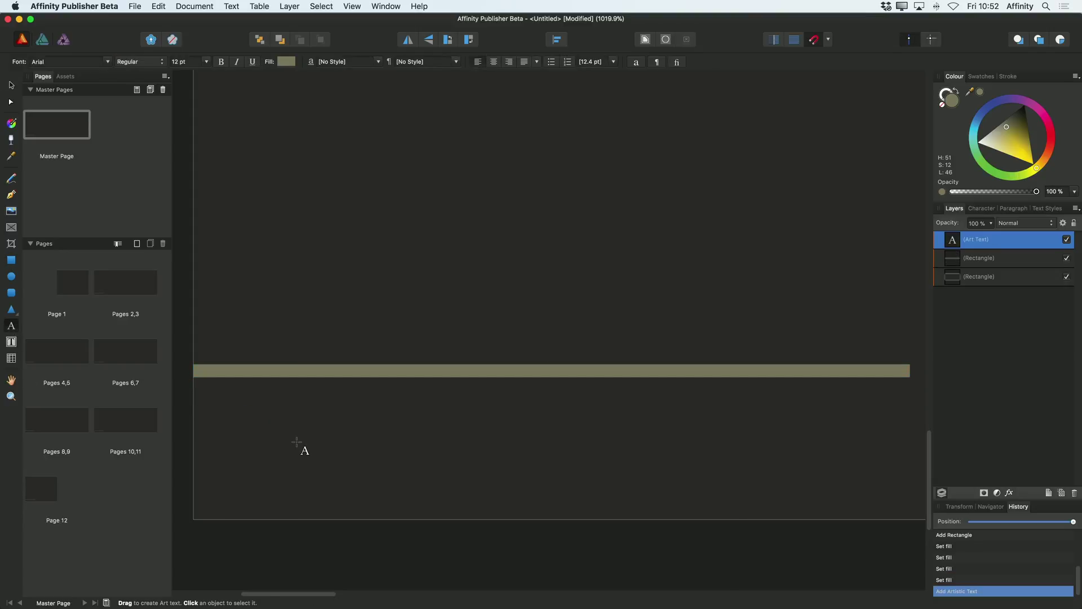
text(AFFINI)
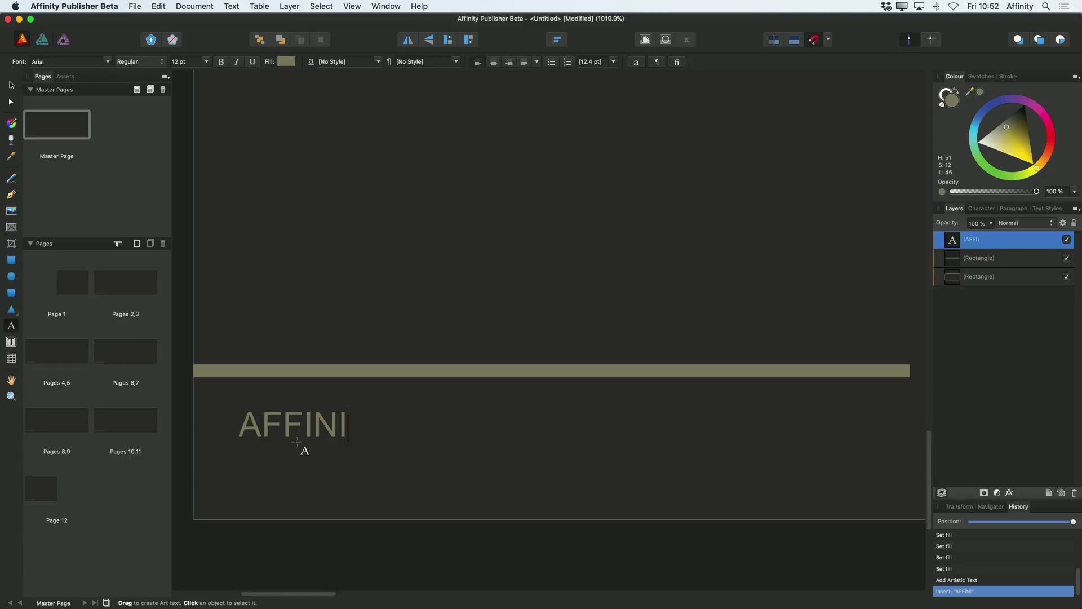
text(TY GT)
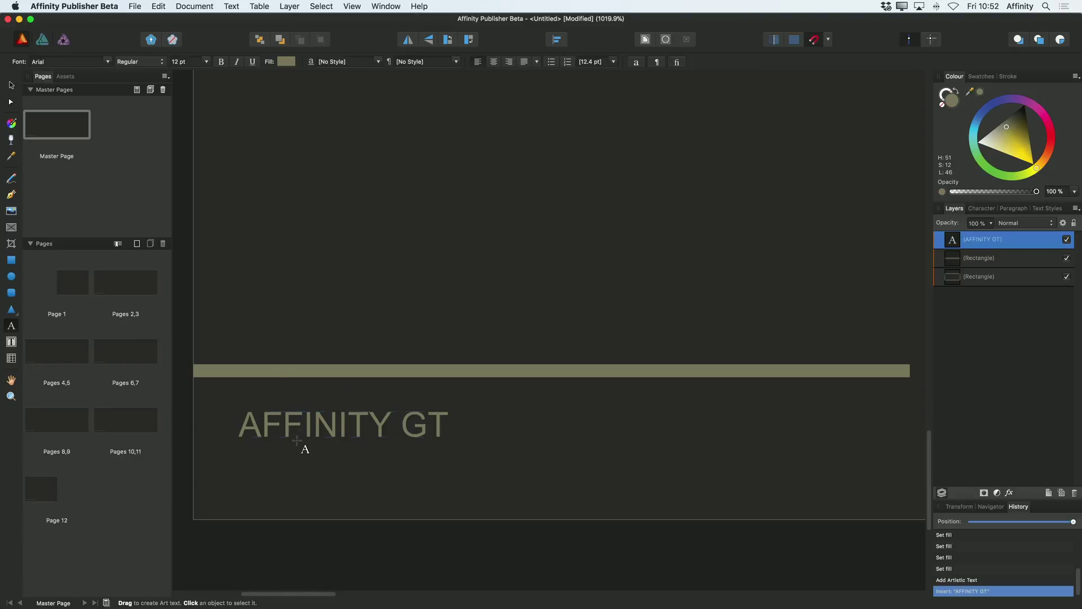
key(Escape)
click(11, 84)
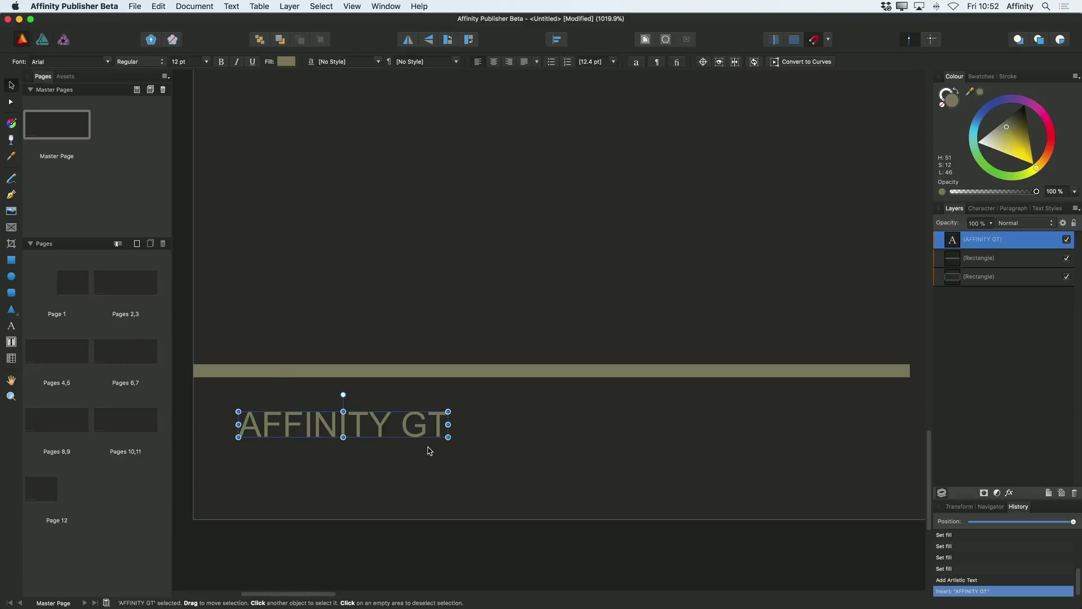
drag(404, 427, 405, 442)
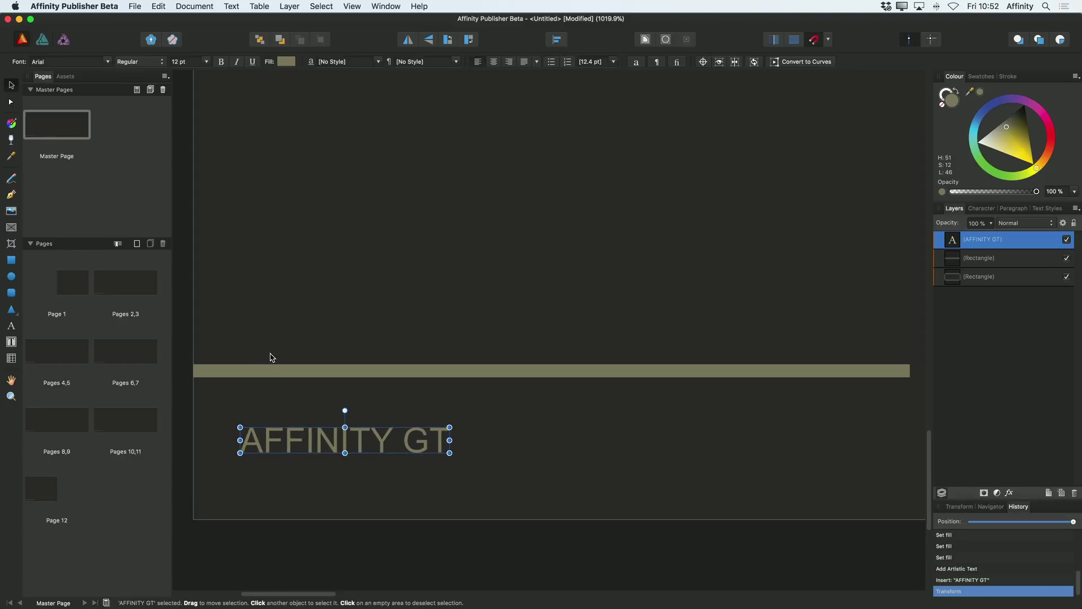
Open the Pages 2,3 spread and scroll through the spreads to check the strip and AFFINITY GT text
double_click(121, 281)
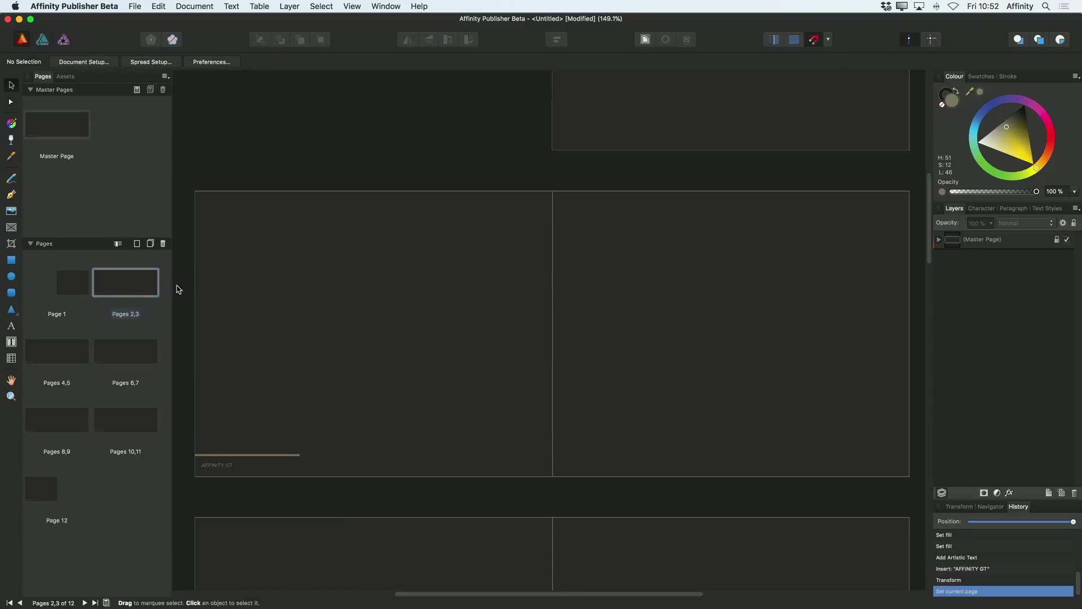
scroll(516, 304, up, 5)
scroll(507, 305, down, 5)
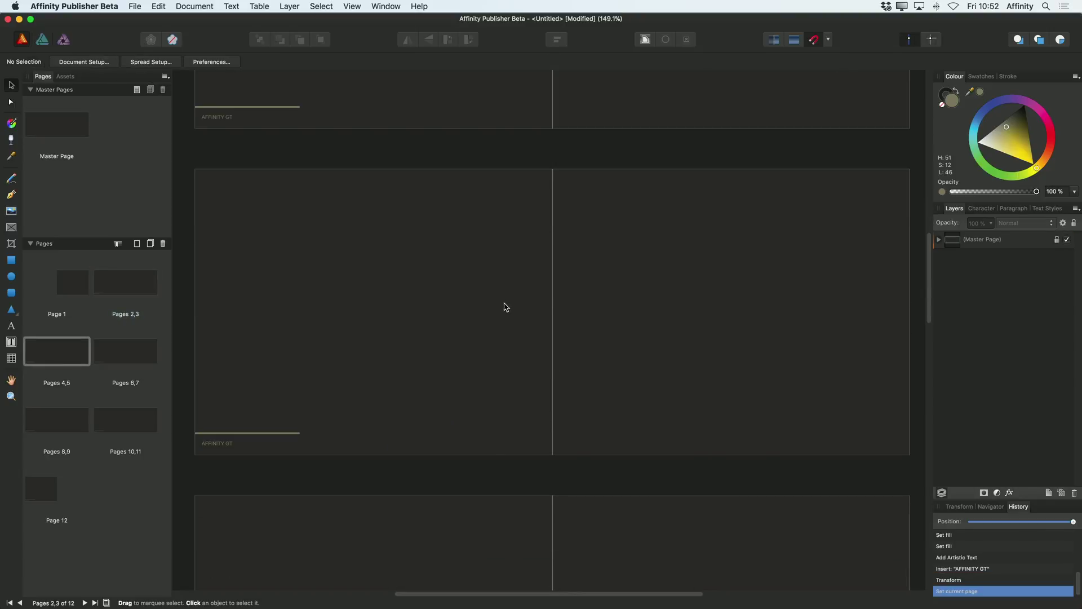
scroll(490, 319, down, 10)
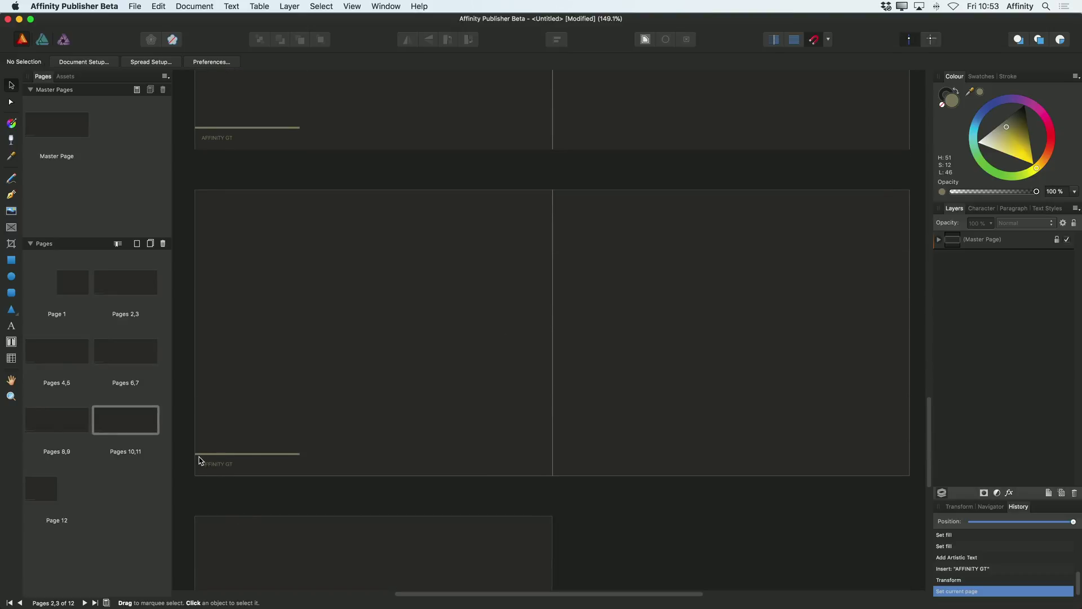
scroll(200, 473, down, 2)
scroll(408, 463, up, 15)
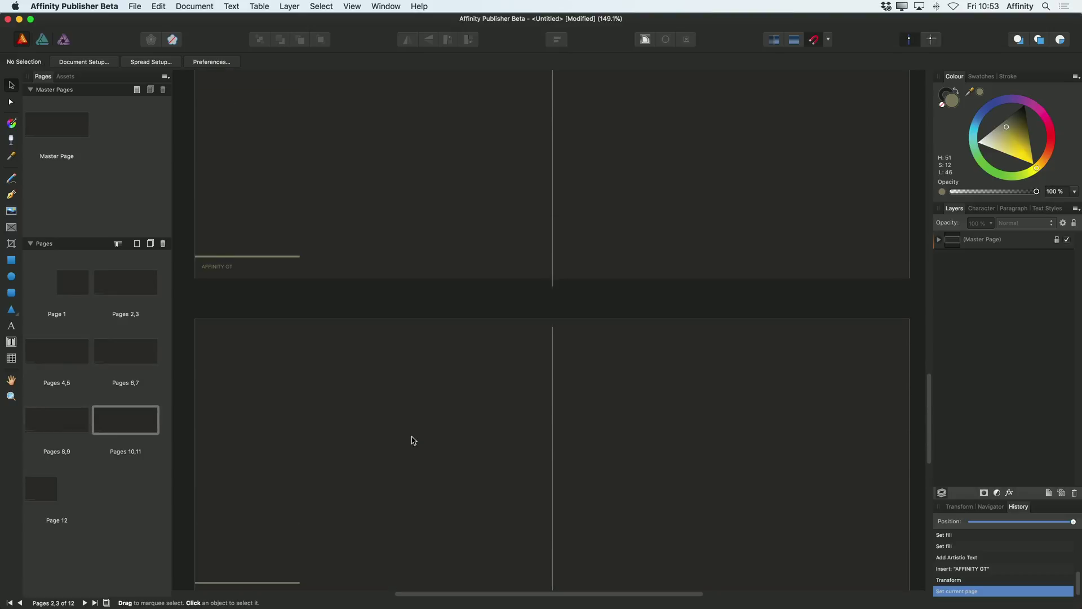
scroll(413, 440, down, 3)
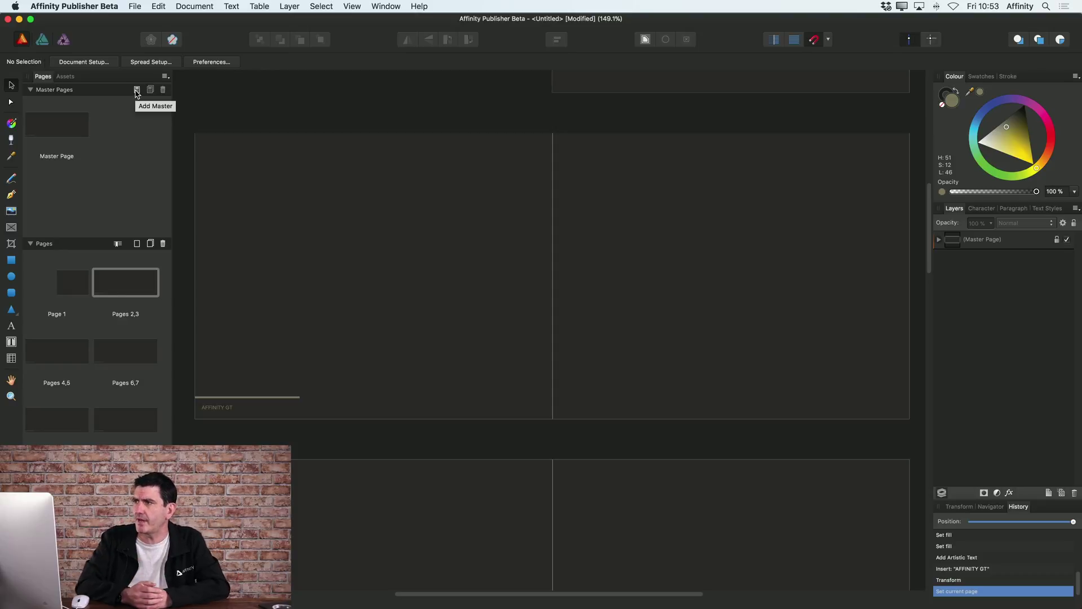
Return to editing Master Page and turn on rulers with View > Show Rulers
double_click(56, 129)
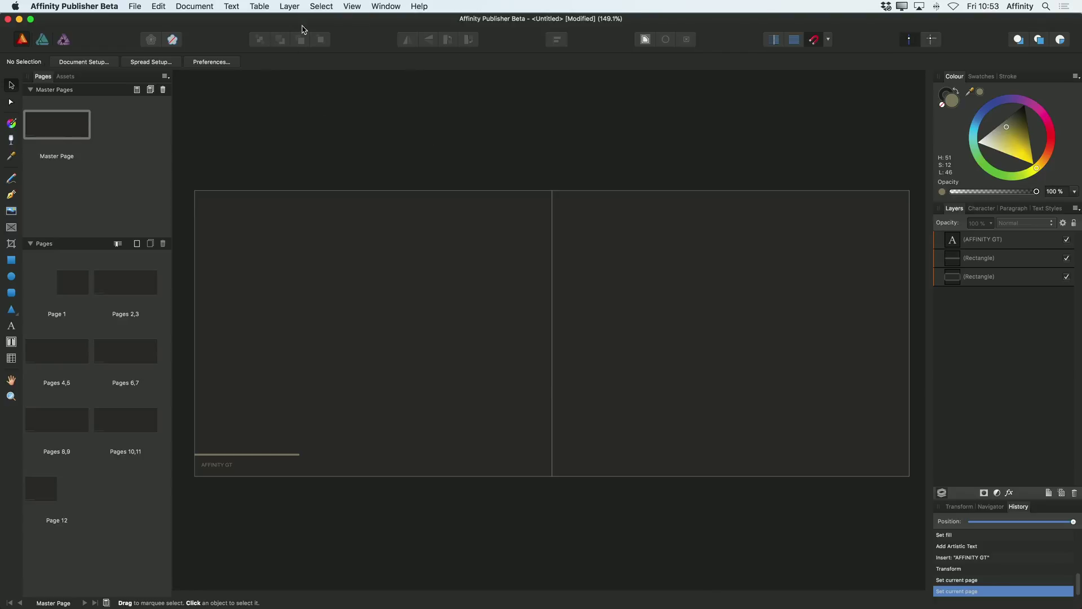
click(353, 7)
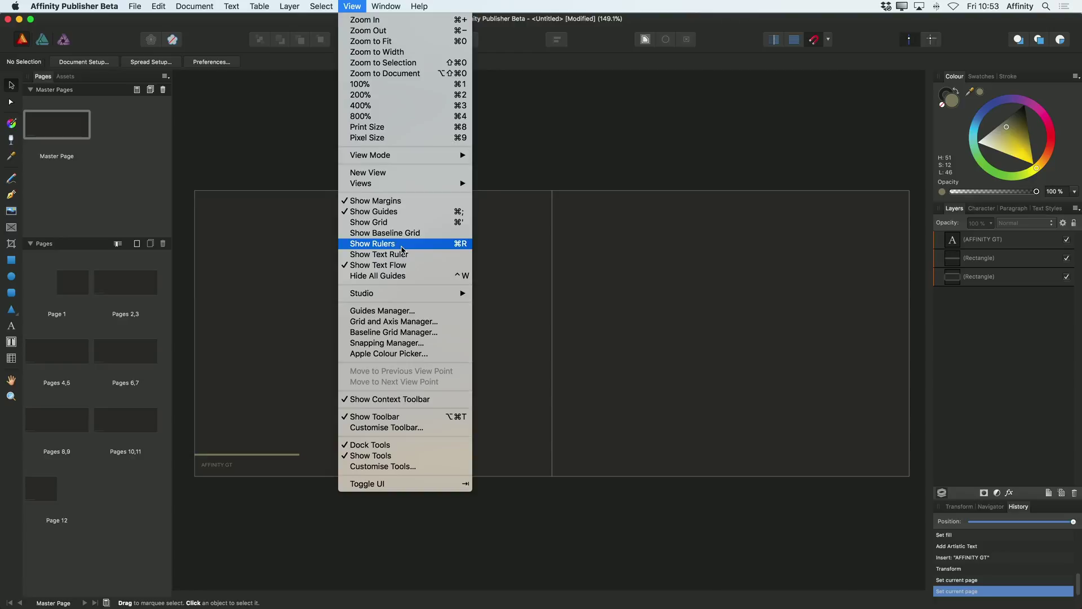
click(402, 250)
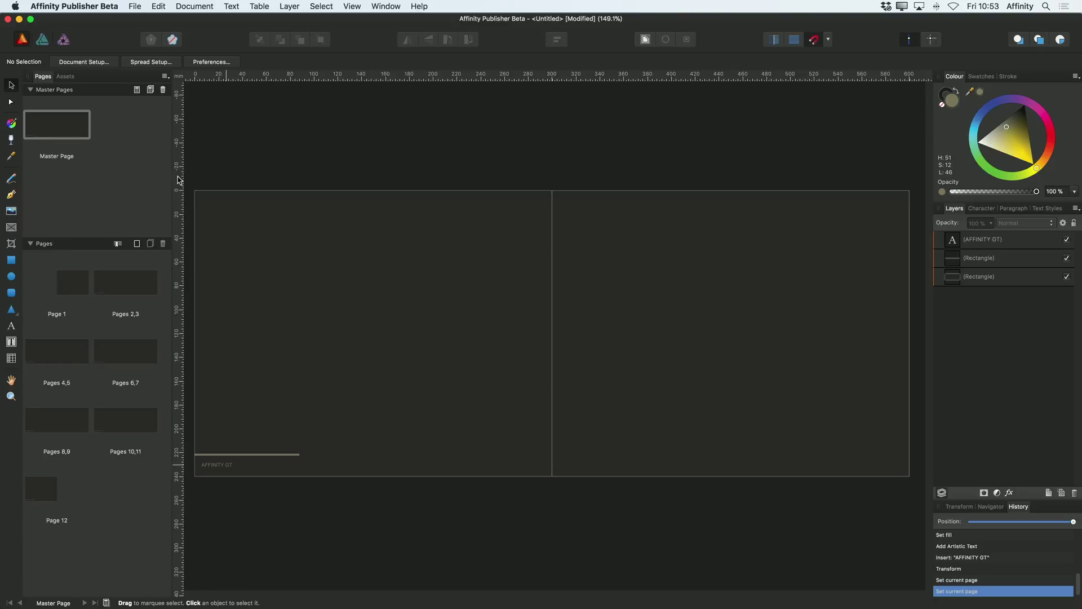
Drag four vertical guides and horizontal guides from the rulers onto the master spread
drag(178, 180, 231, 181)
drag(531, 79, 514, 262)
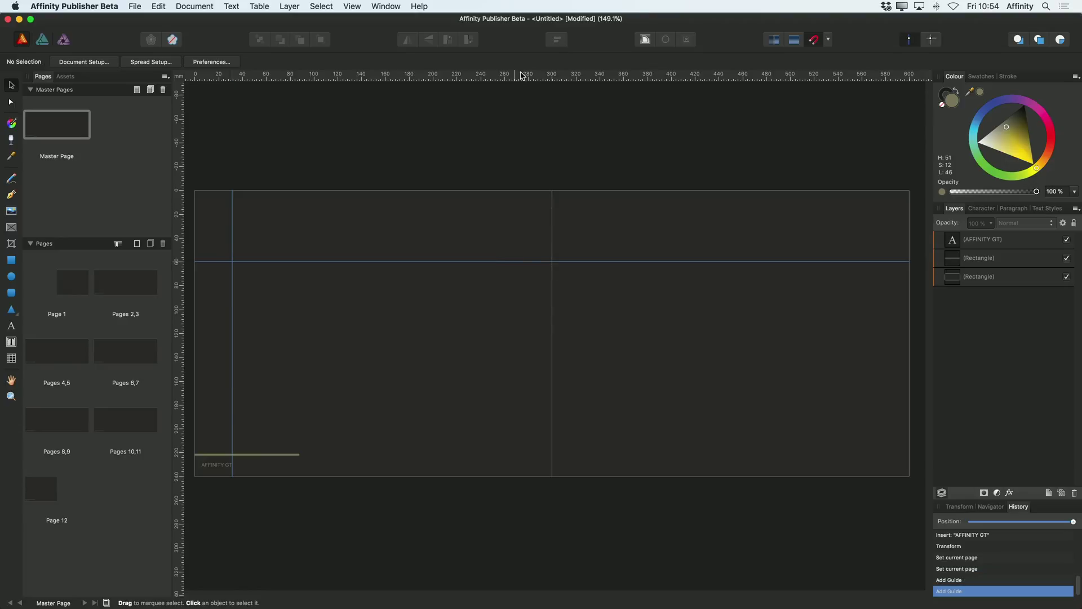
drag(519, 75, 471, 441)
drag(179, 217, 434, 221)
drag(179, 264, 670, 262)
drag(179, 294, 869, 295)
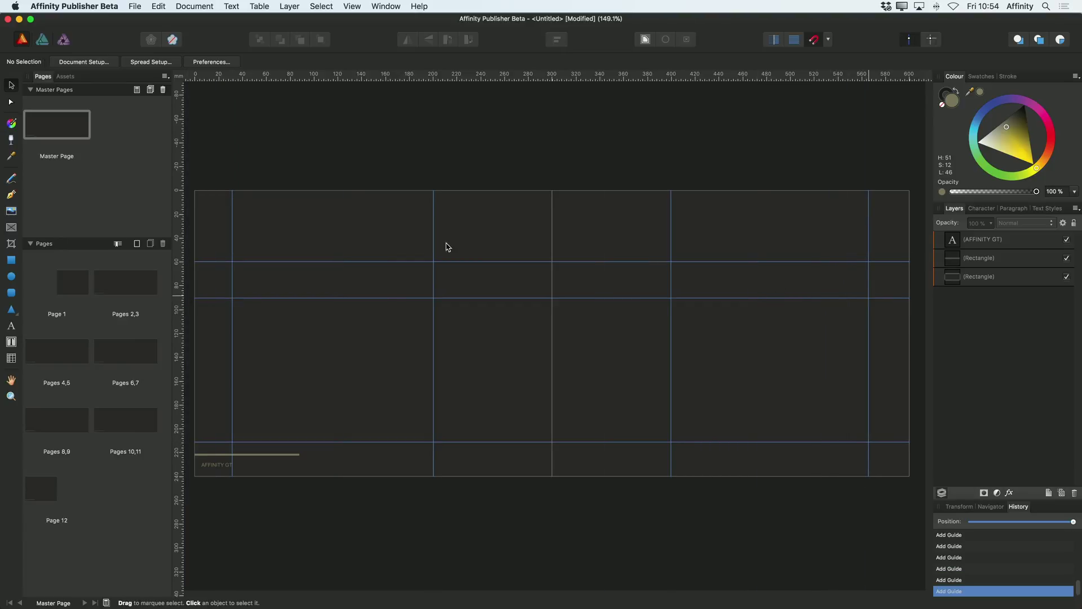
click(126, 286)
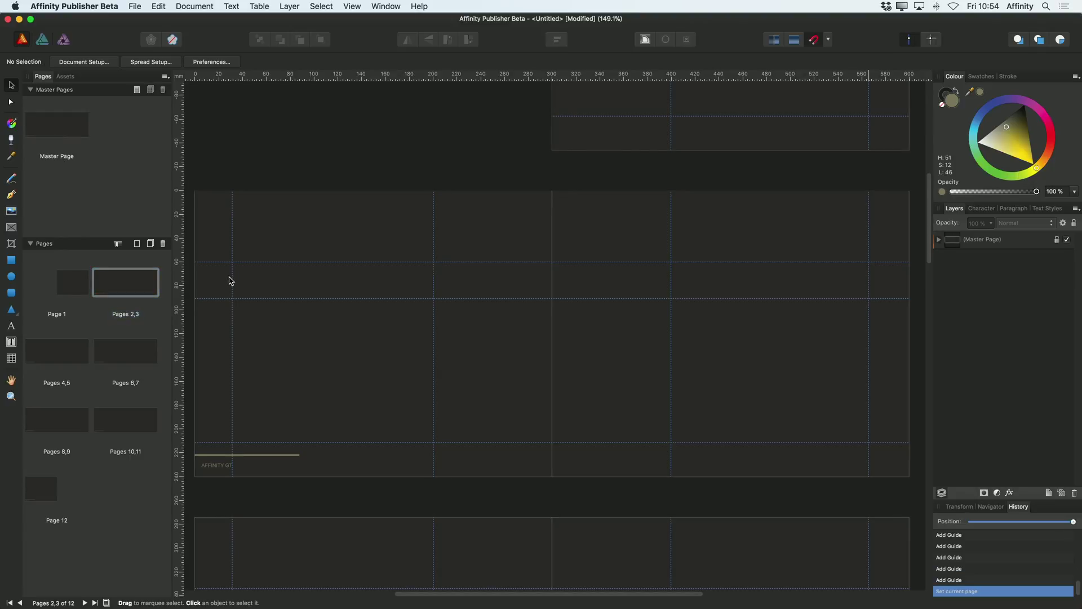
scroll(530, 314, down, 10)
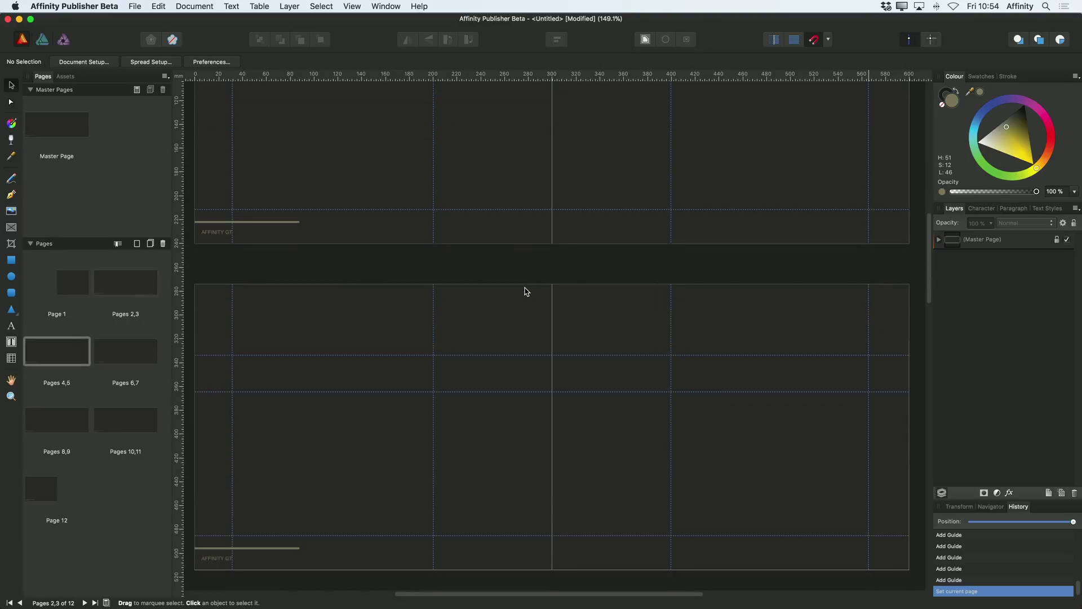
scroll(514, 292, down, 12)
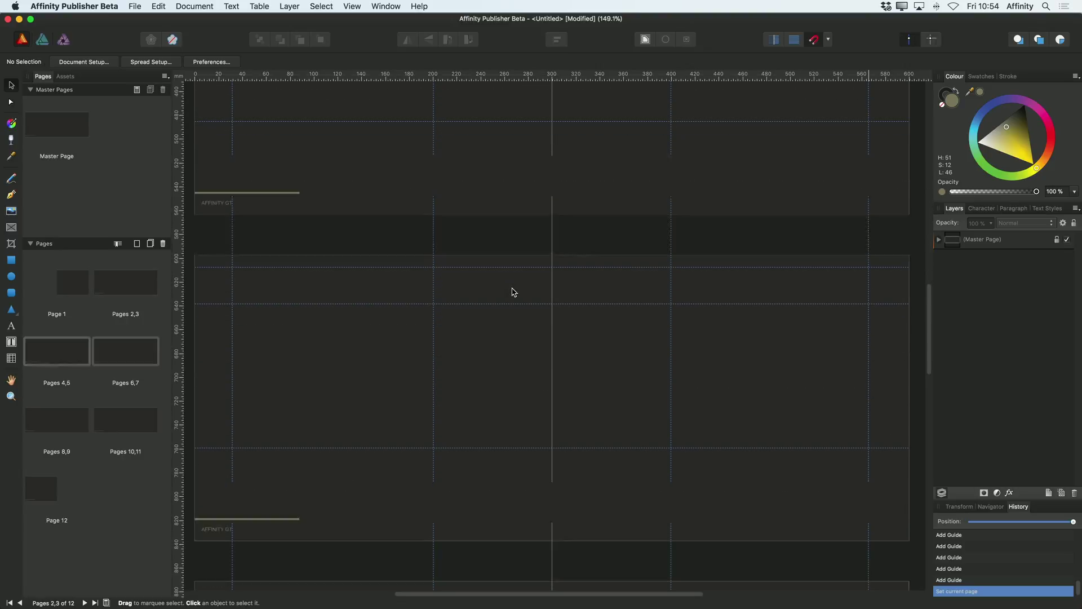
scroll(519, 306, up, 15)
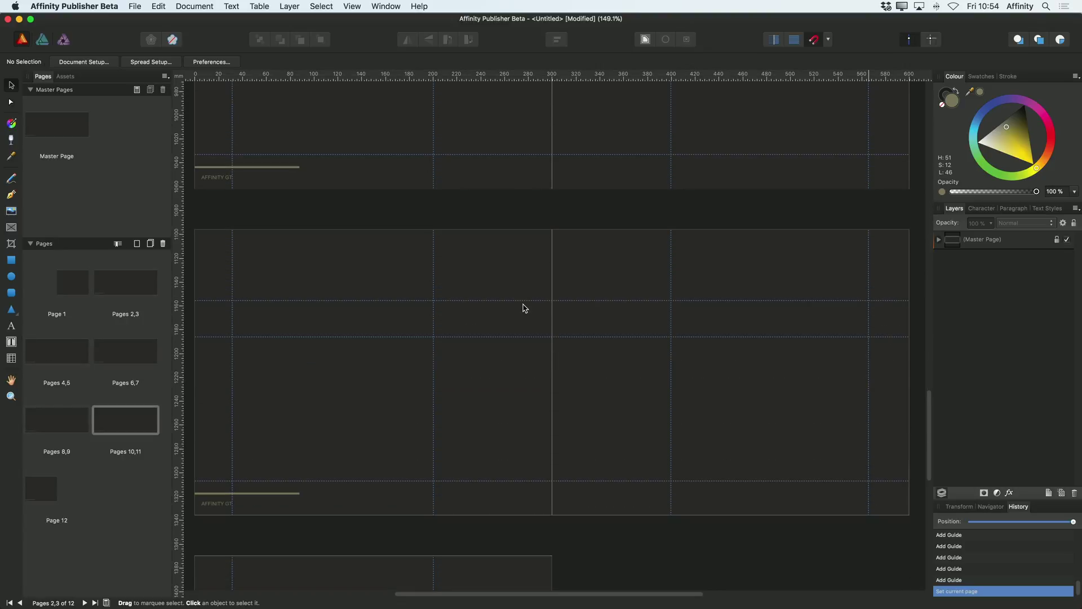
scroll(524, 308, up, 8)
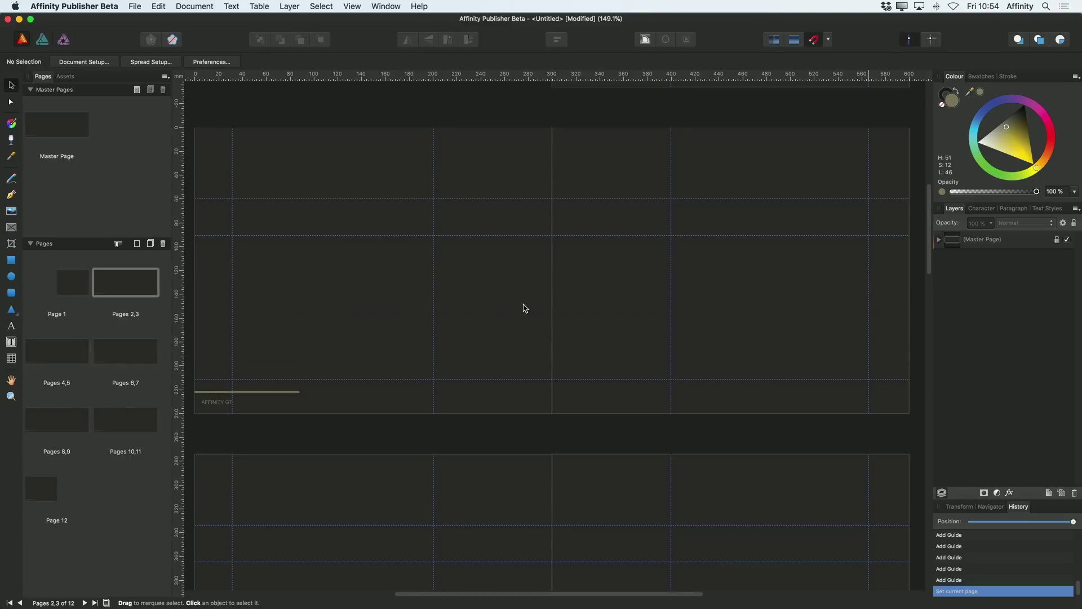